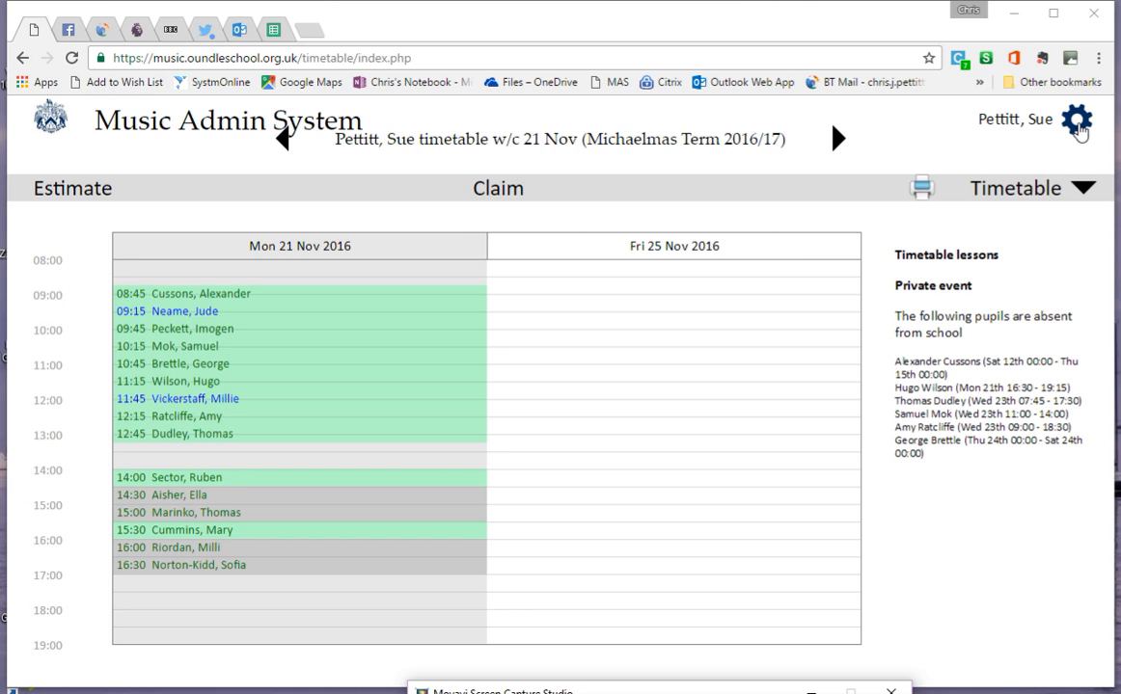
Step: Create a new order under Recoverables for the pupil who has the Monday 15:00 lesson
{"action": "left_click", "coordinate": [1078, 127]}
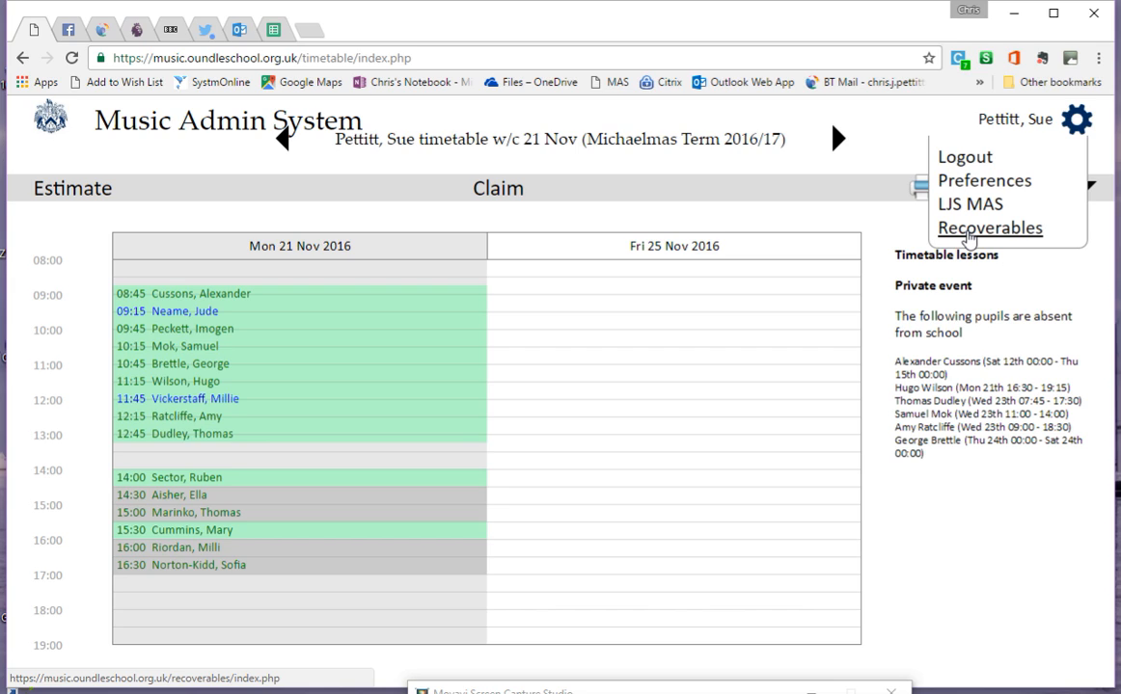
{"action": "left_click", "coordinate": [969, 237]}
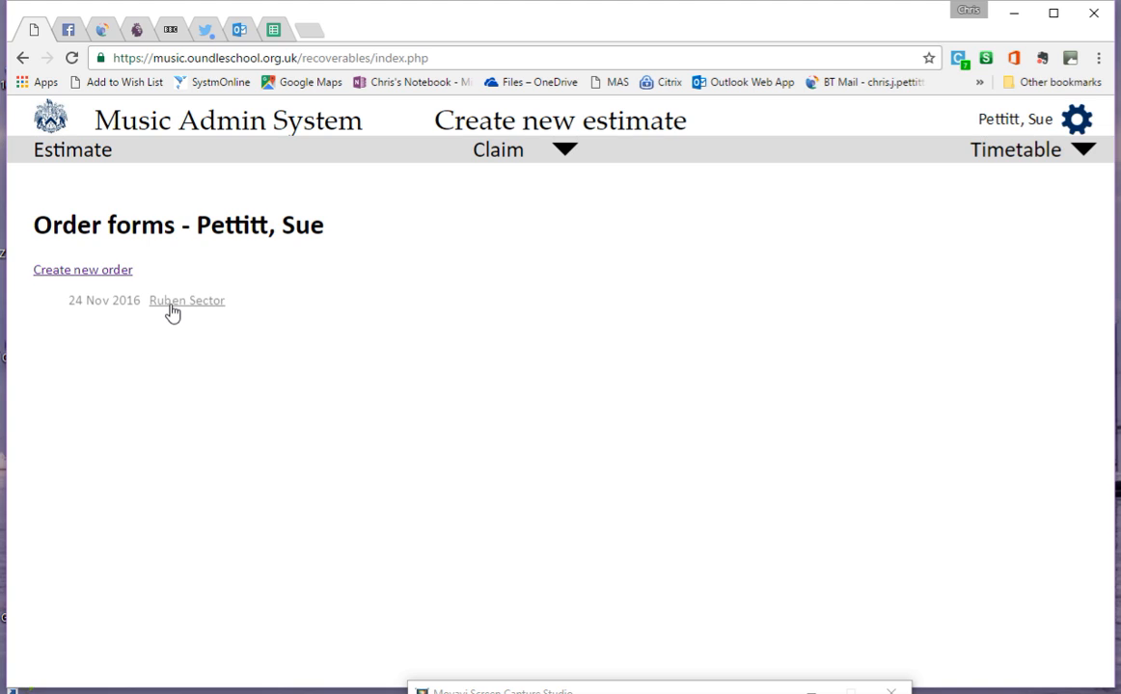
{"action": "left_click", "coordinate": [92, 274]}
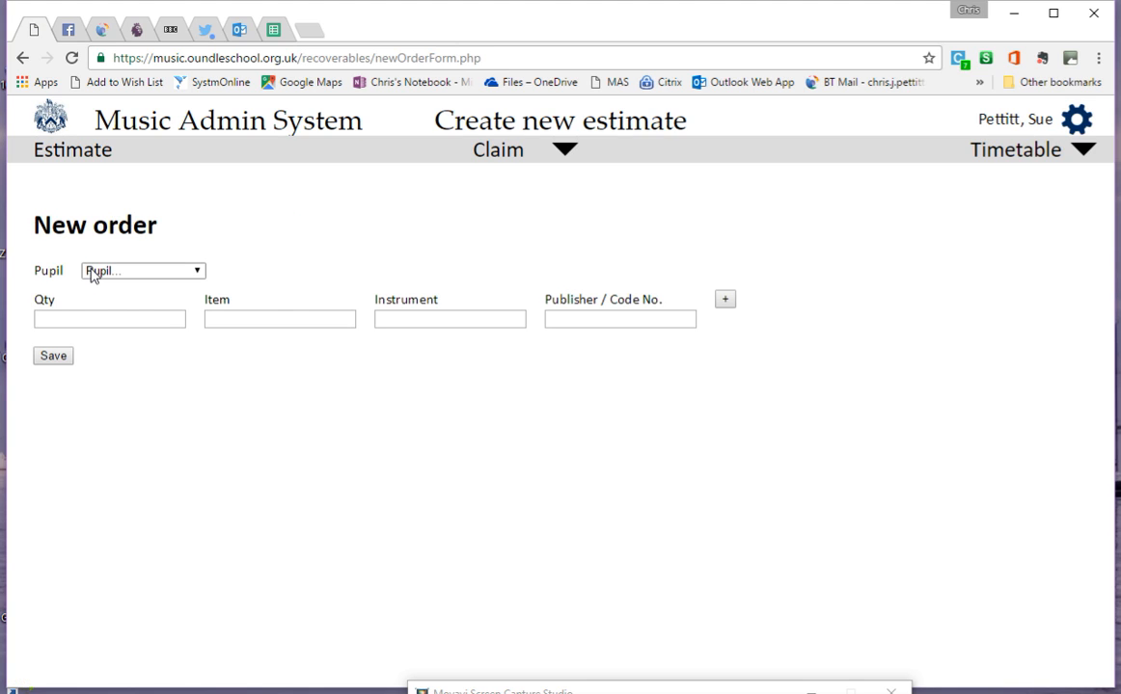
{"action": "left_click", "coordinate": [198, 274]}
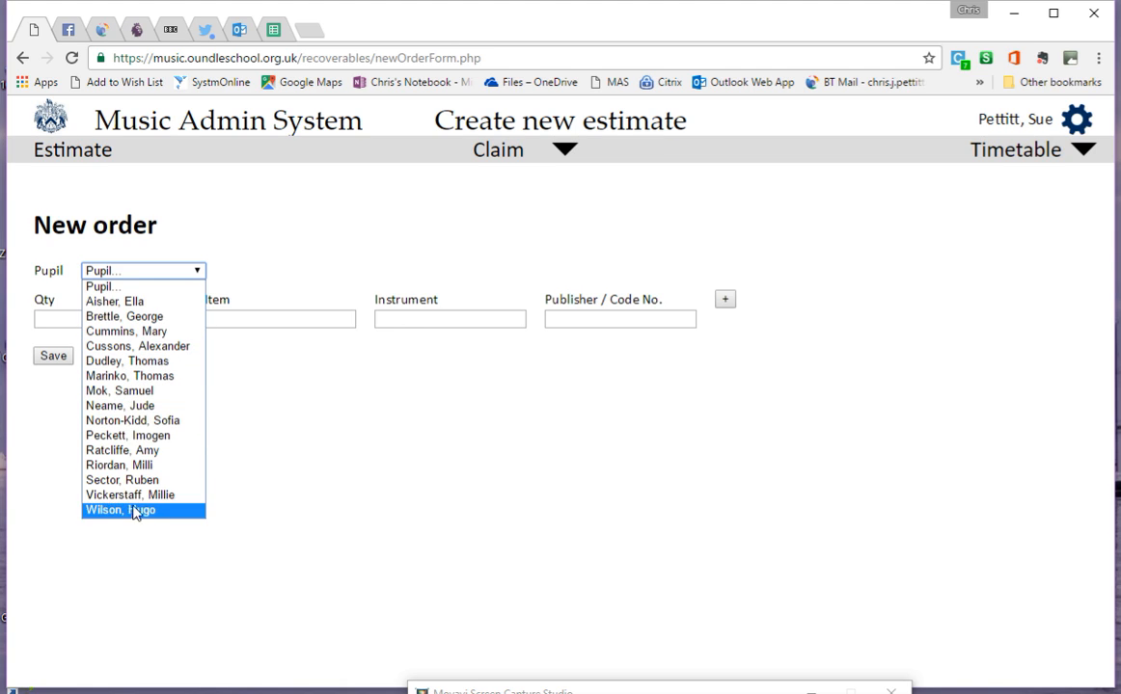
{"action": "left_click", "coordinate": [131, 378]}
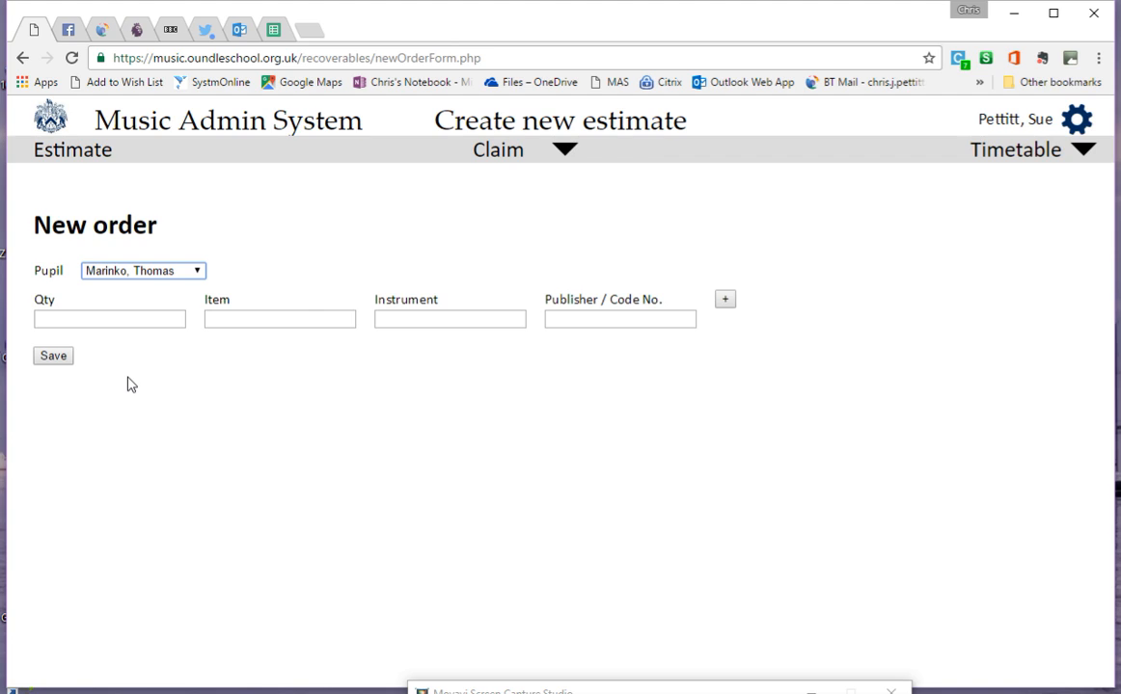
Step: Enter quantity 1 and the item "Saint Saens Sonata" on the first order line
{"action": "left_click", "coordinate": [93, 319]}
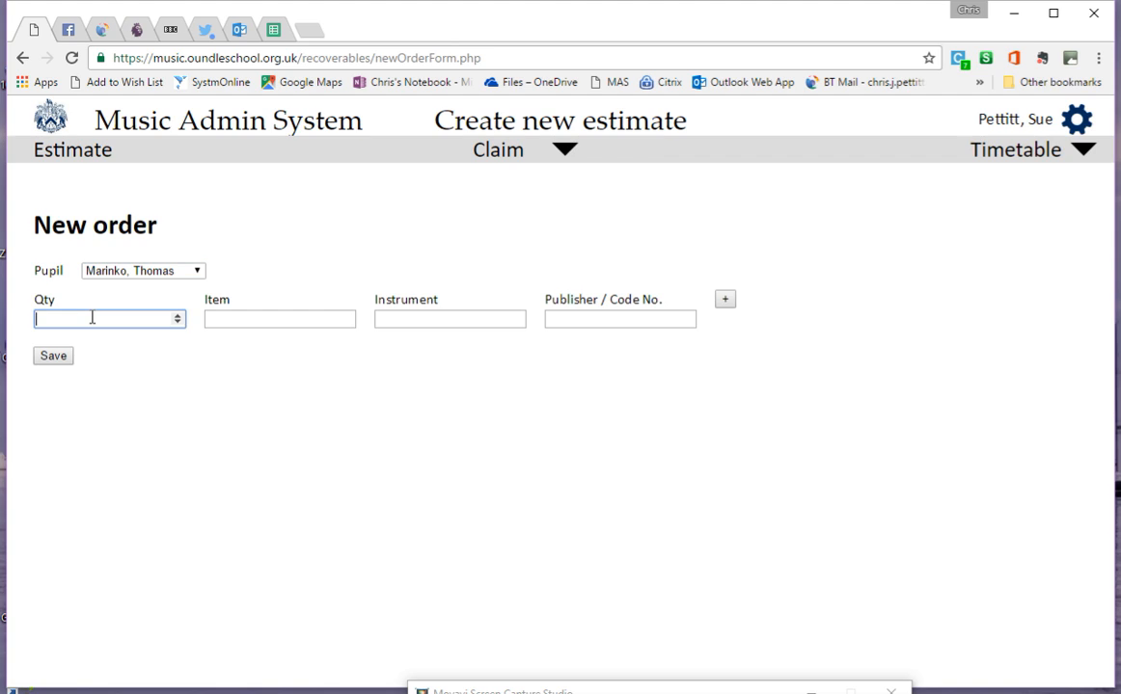
{"action": "type", "text": "1"}
{"action": "left_click", "coordinate": [177, 316]}
{"action": "left_click", "coordinate": [178, 315]}
{"action": "left_click", "coordinate": [177, 323]}
{"action": "left_click", "coordinate": [177, 323]}
{"action": "left_click", "coordinate": [178, 323]}
{"action": "left_click", "coordinate": [237, 323]}
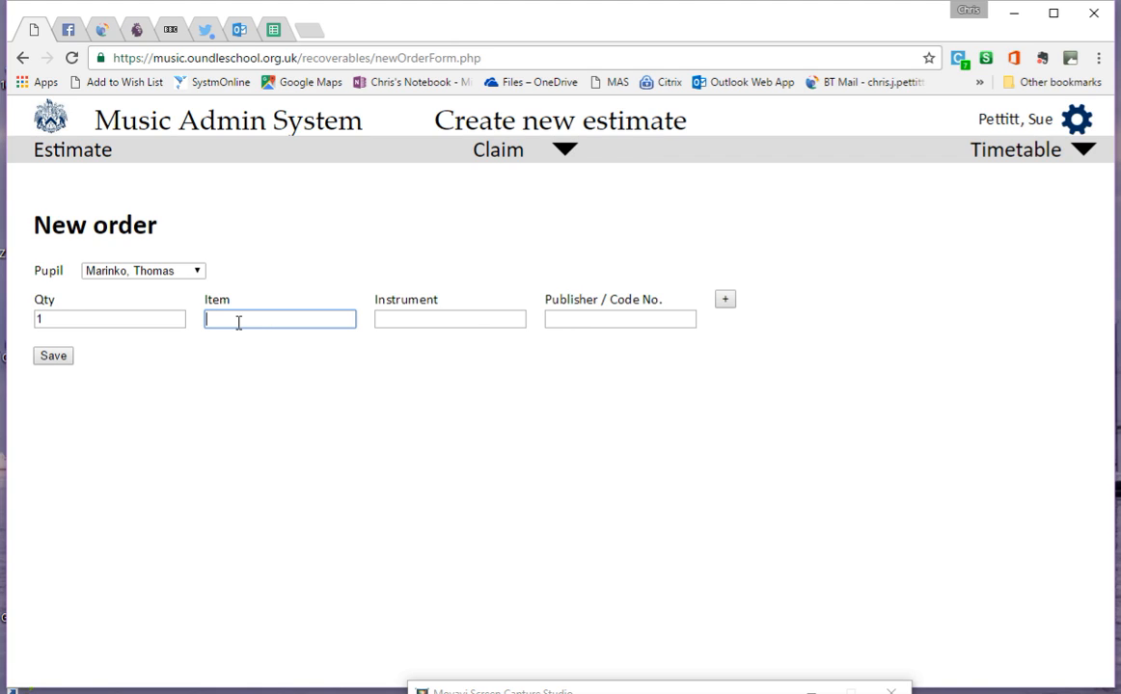
{"action": "type", "text": "Saint Saens Sonata"}
{"action": "key", "text": "Tab"}
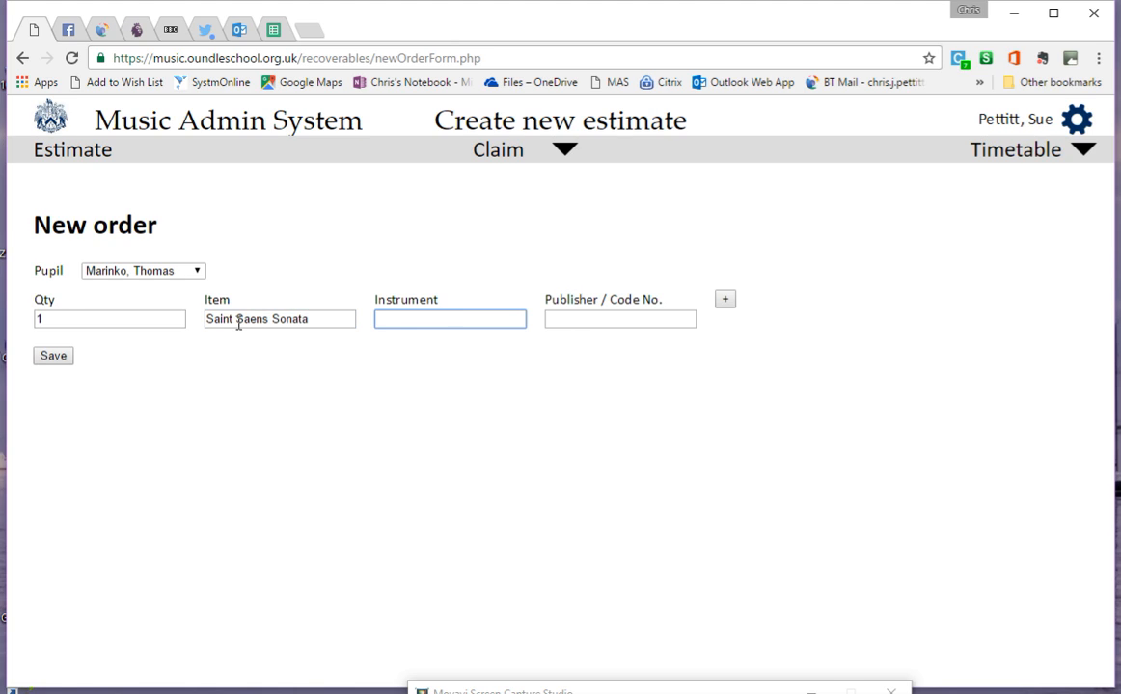
Step: Set the first order line's instrument to Clarinet and its publisher to Chester
{"action": "type", "text": "C"}
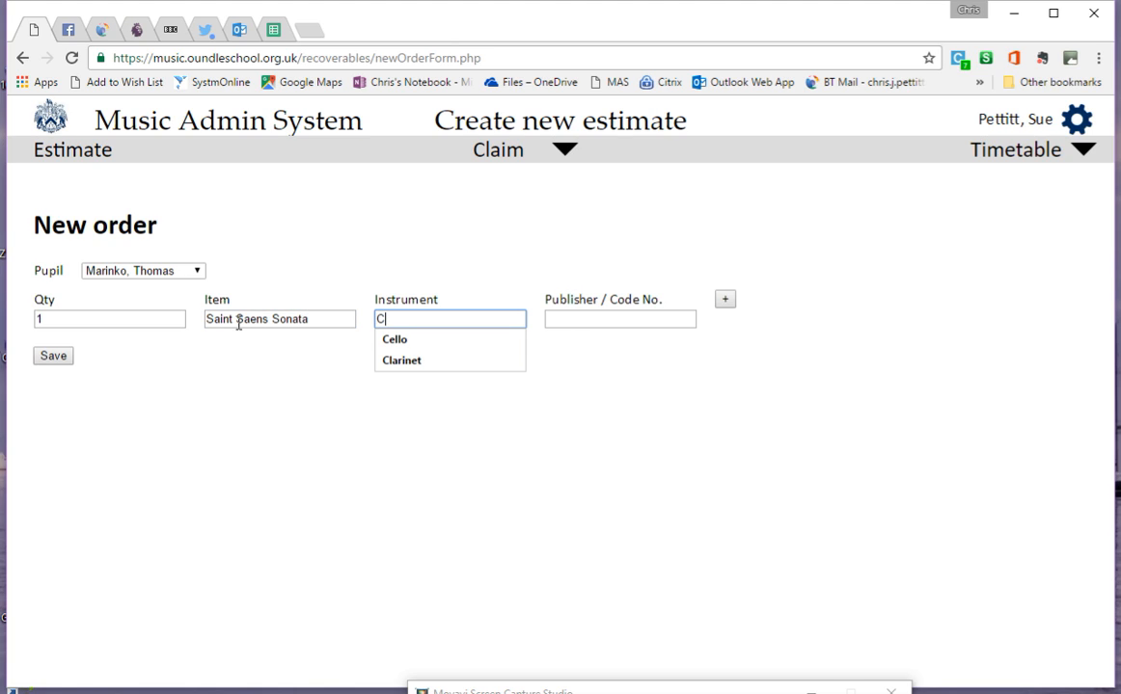
{"action": "key", "text": "Down"}
{"action": "key", "text": "Down"}
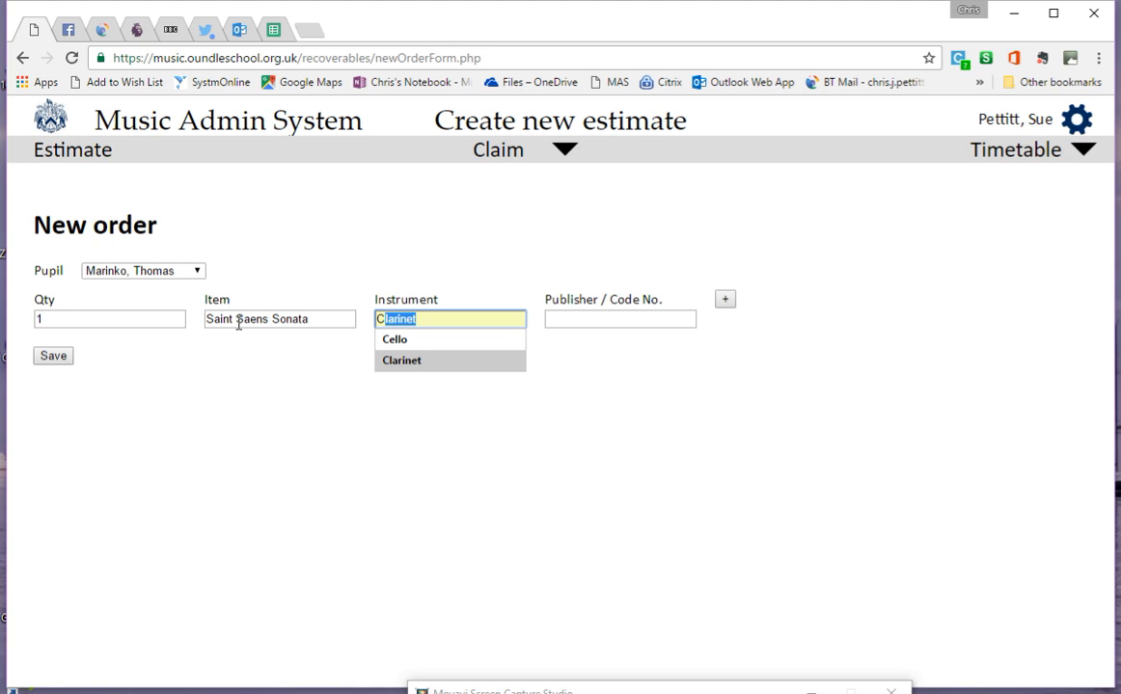
{"action": "key", "text": "Return"}
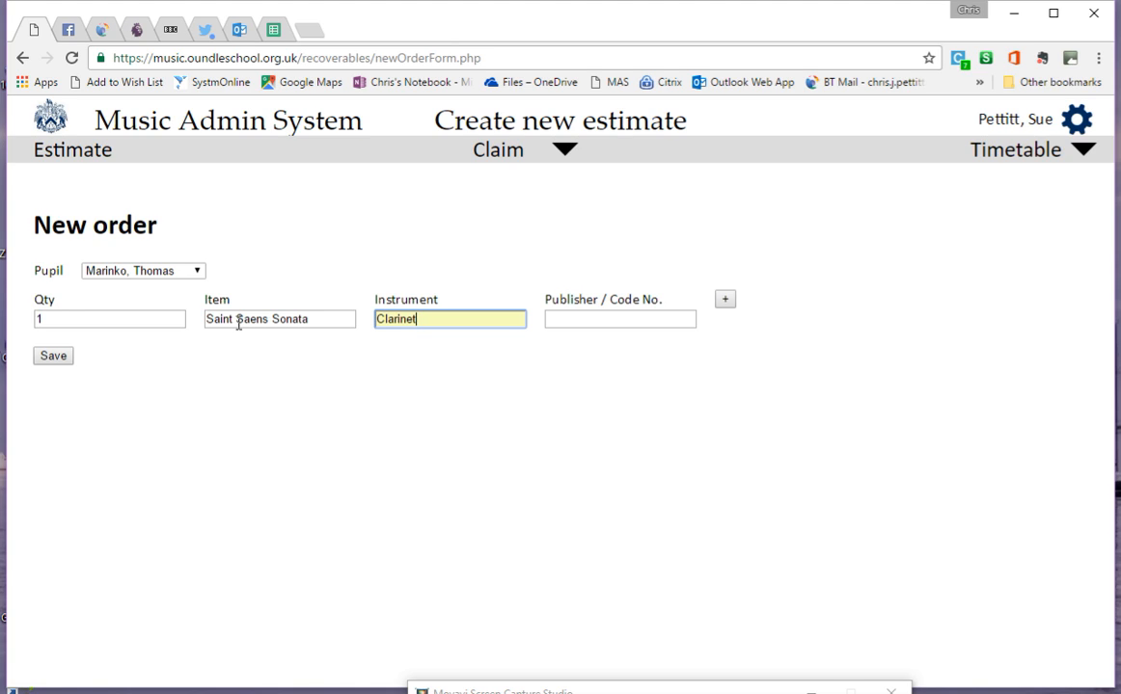
{"action": "key", "text": "Tab"}
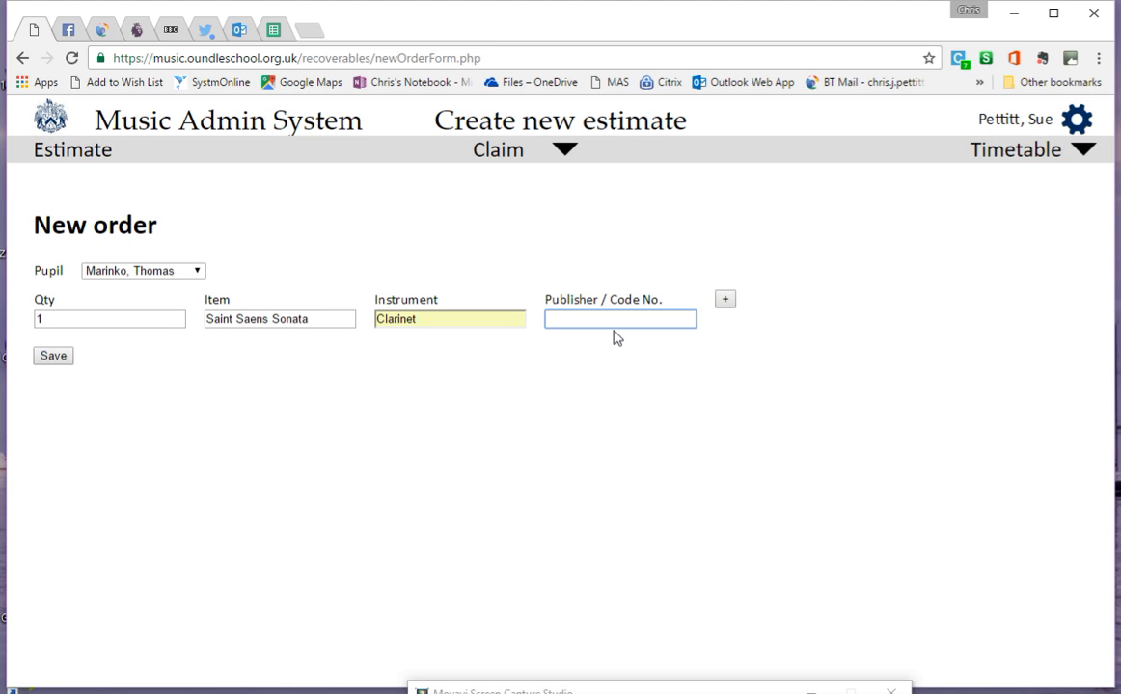
{"action": "type", "text": "Chester"}
Step: Add a second order line with quantity 1 and the item "Scales & Exercises"
{"action": "left_click", "coordinate": [726, 301]}
{"action": "left_click", "coordinate": [56, 345]}
{"action": "type", "text": "1"}
{"action": "key", "text": "Tab"}
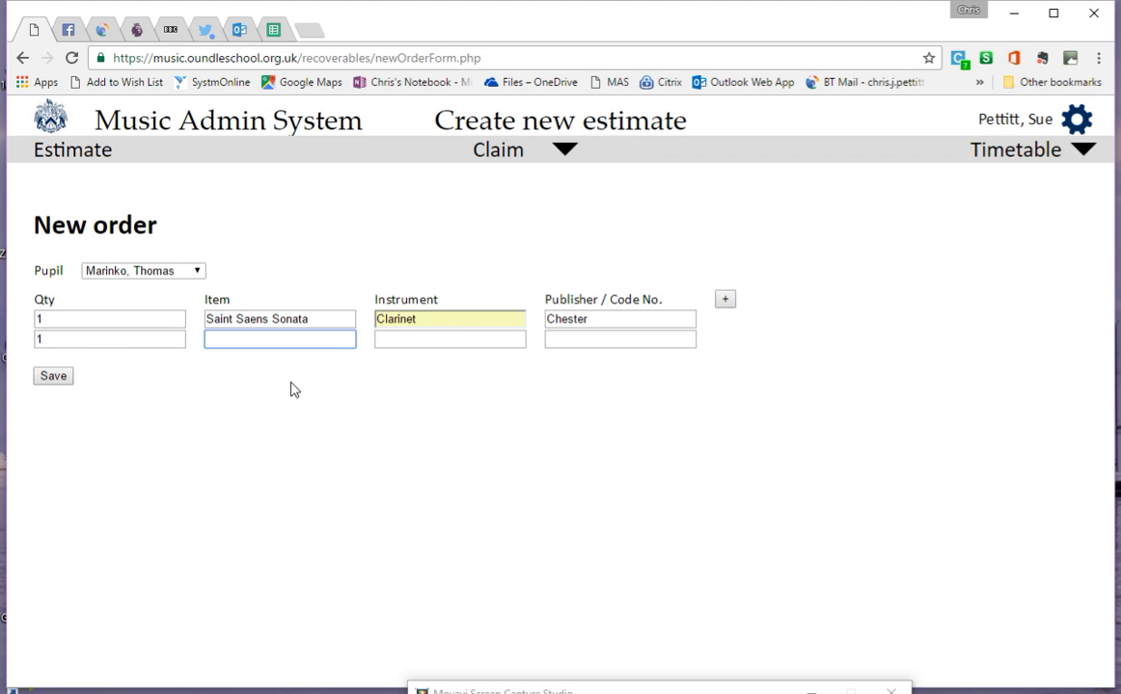
{"action": "type", "text": "Scales & exercises"}
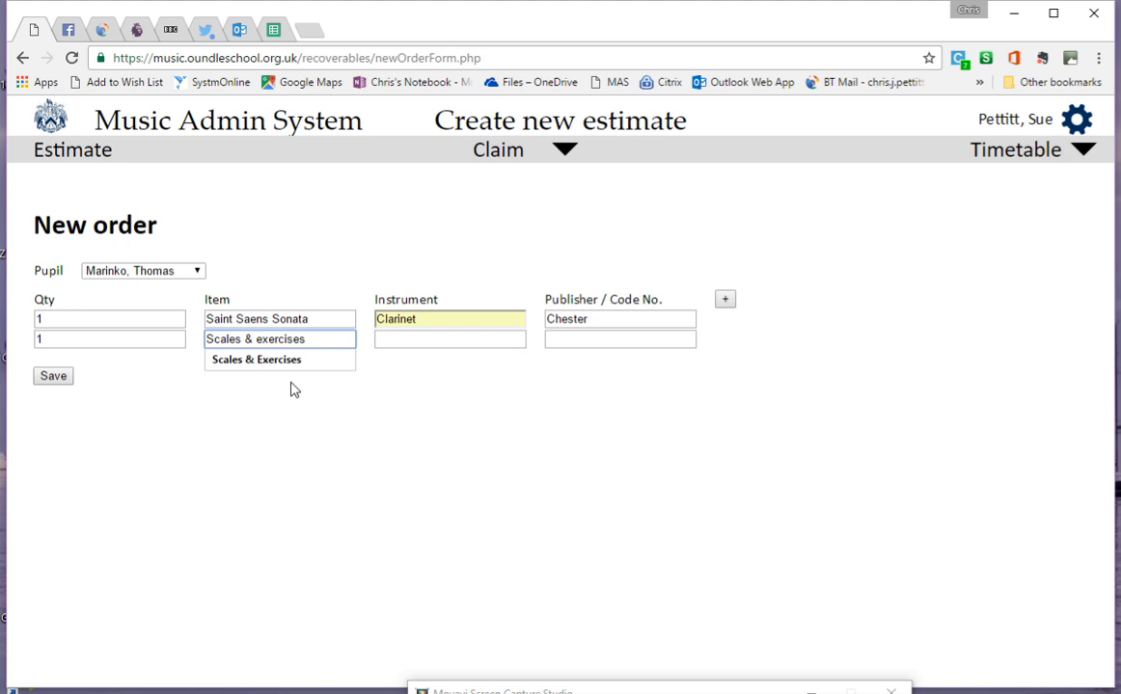
{"action": "key", "text": "Down"}
{"action": "key", "text": "Tab"}
Step: Set the second line's instrument to Clarinet and its publisher to Trinity, and save the order
{"action": "type", "text": "C"}
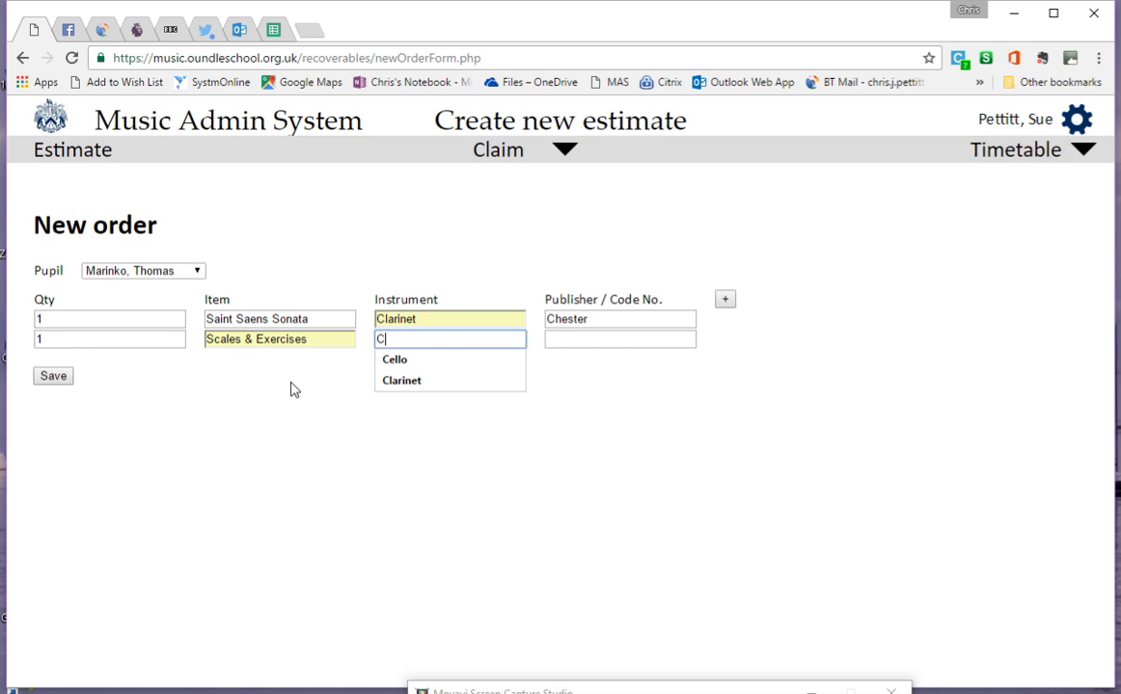
{"action": "key", "text": "Down"}
{"action": "key", "text": "Down"}
{"action": "key", "text": "Tab"}
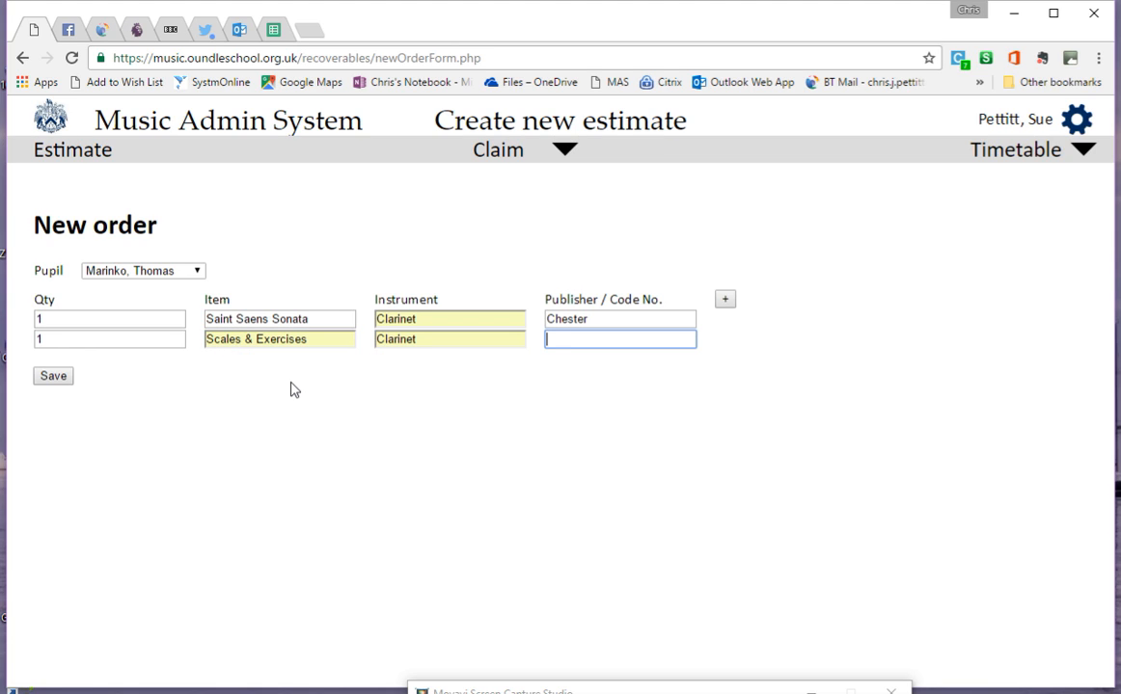
{"action": "type", "text": "T"}
{"action": "key", "text": "Down"}
{"action": "key", "text": "Tab"}
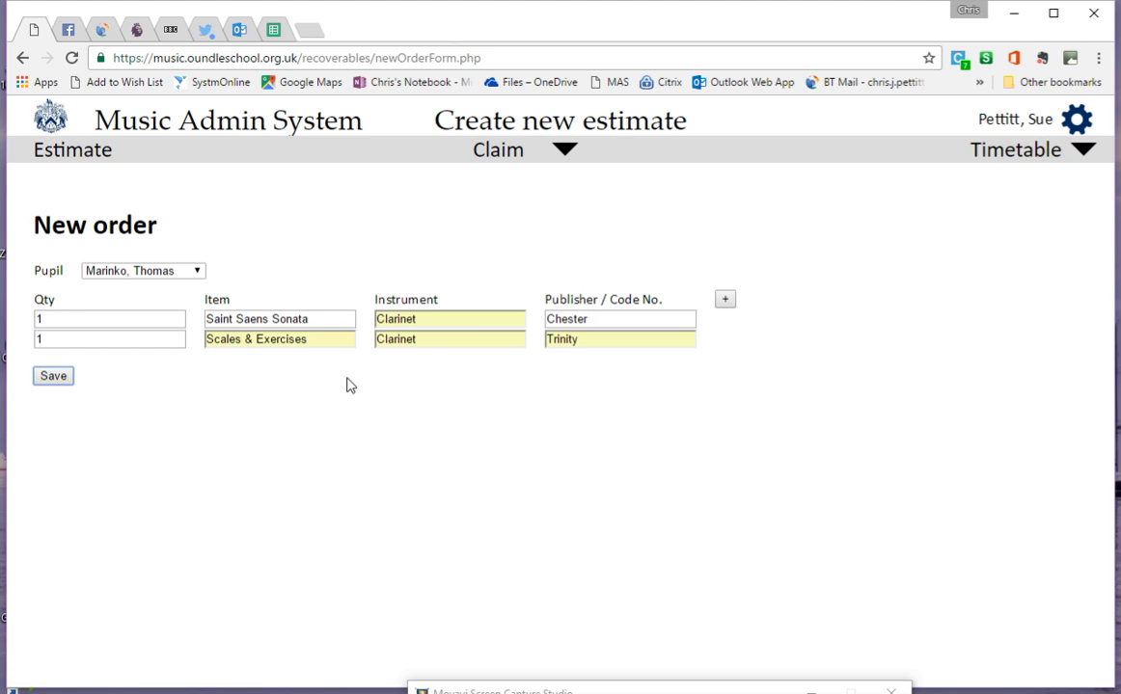
{"action": "left_click", "coordinate": [54, 376]}
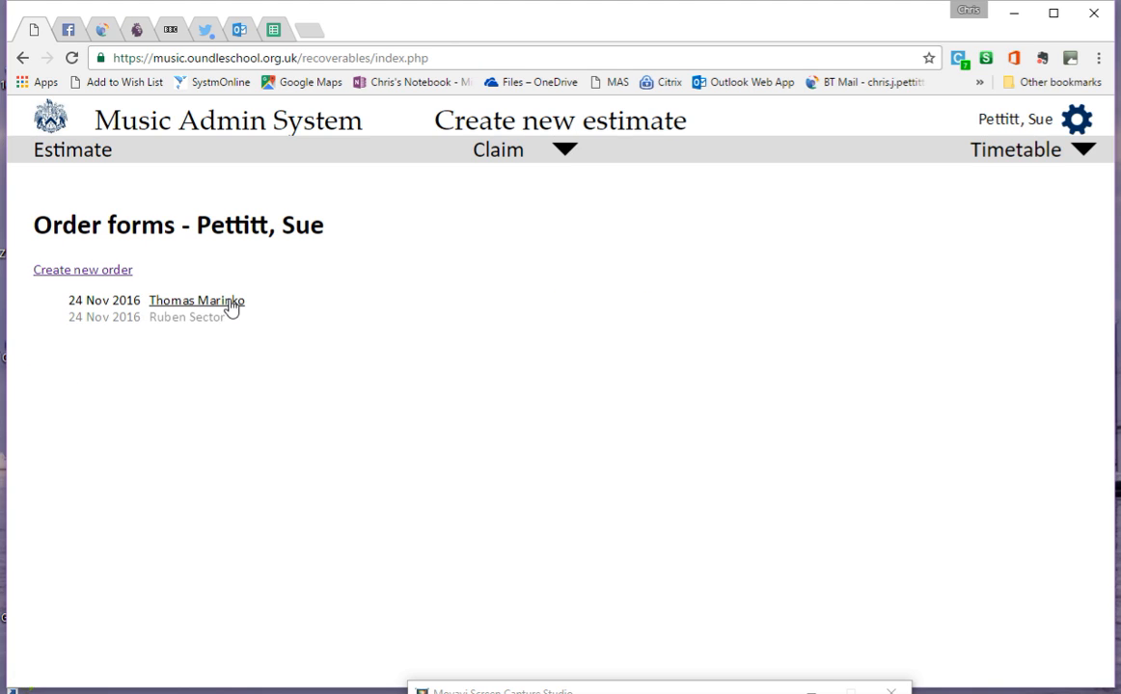
Step: Expand the newly saved order and check that the Saint Saens Sonata line's item and instrument can be edited
{"action": "left_click", "coordinate": [122, 307]}
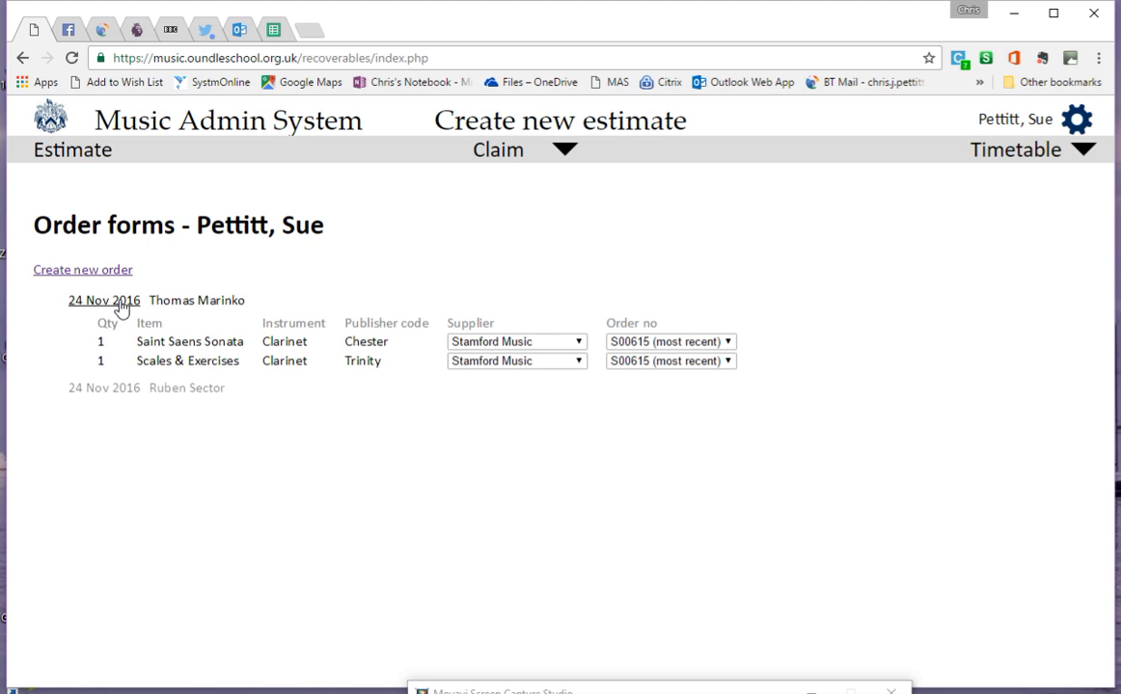
{"action": "left_click", "coordinate": [205, 343]}
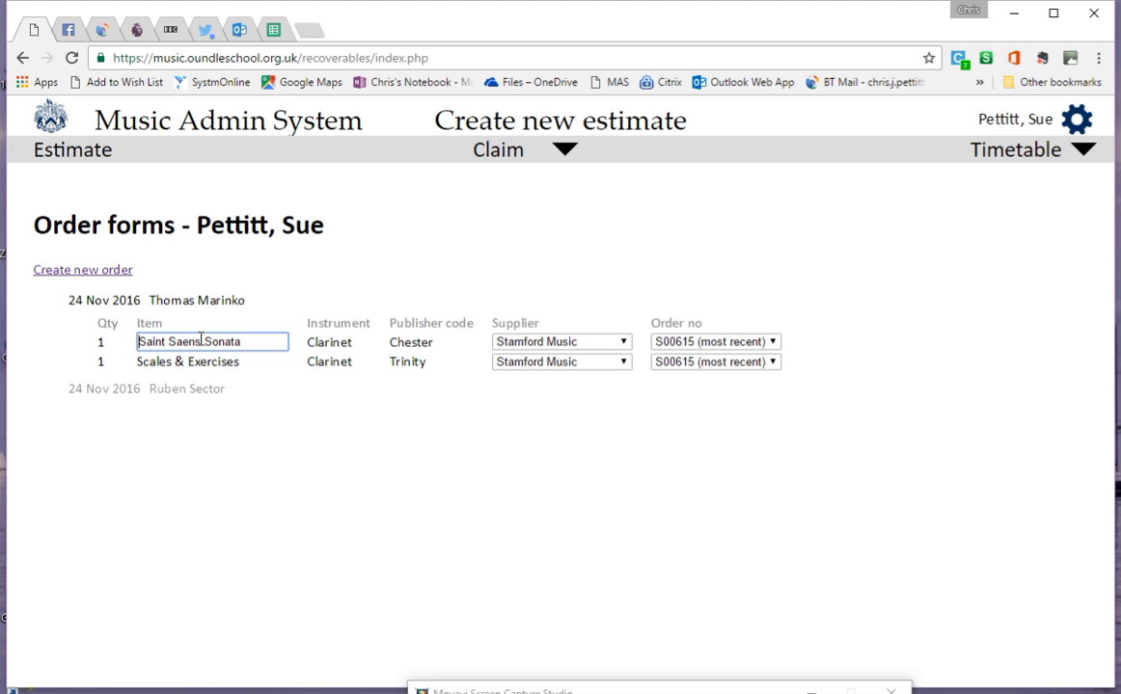
{"action": "left_click", "coordinate": [329, 343]}
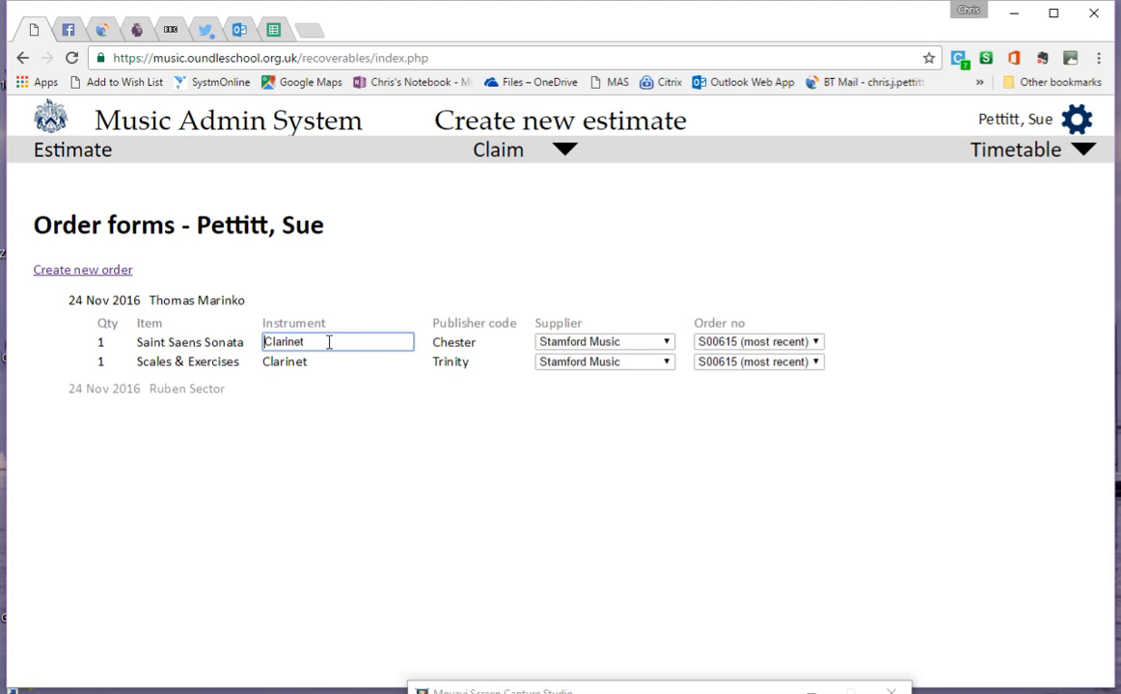
{"action": "left_click", "coordinate": [458, 360]}
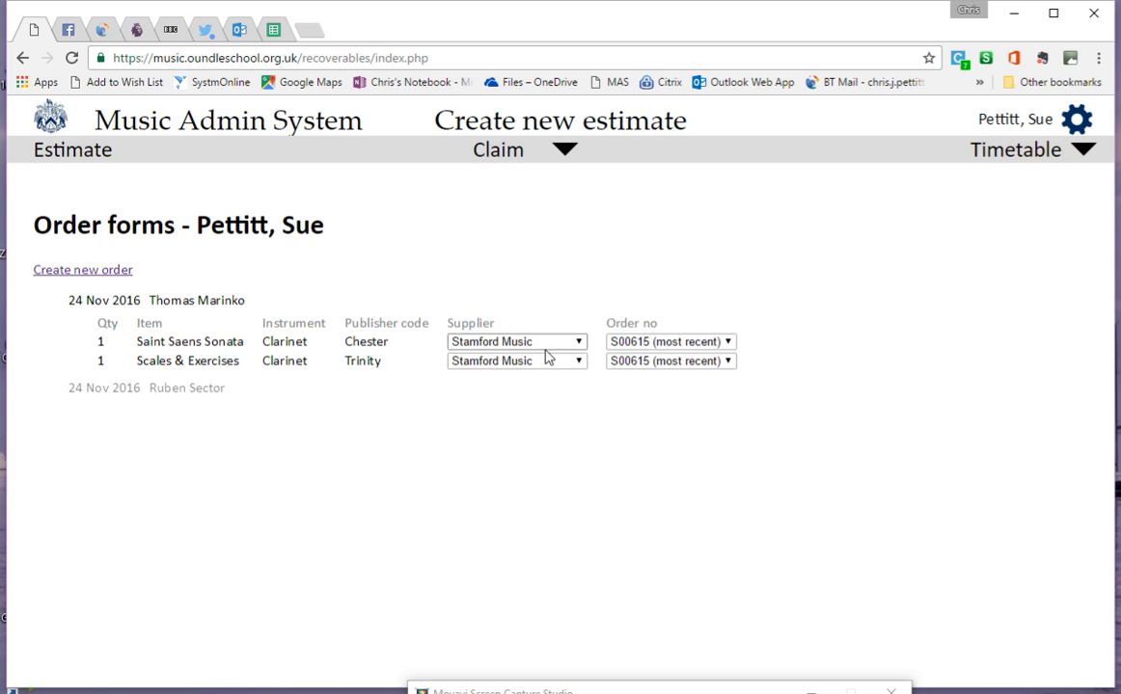
Step: Review the available supplier and order number choices for the Saint Saens Sonata line
{"action": "left_click", "coordinate": [581, 344]}
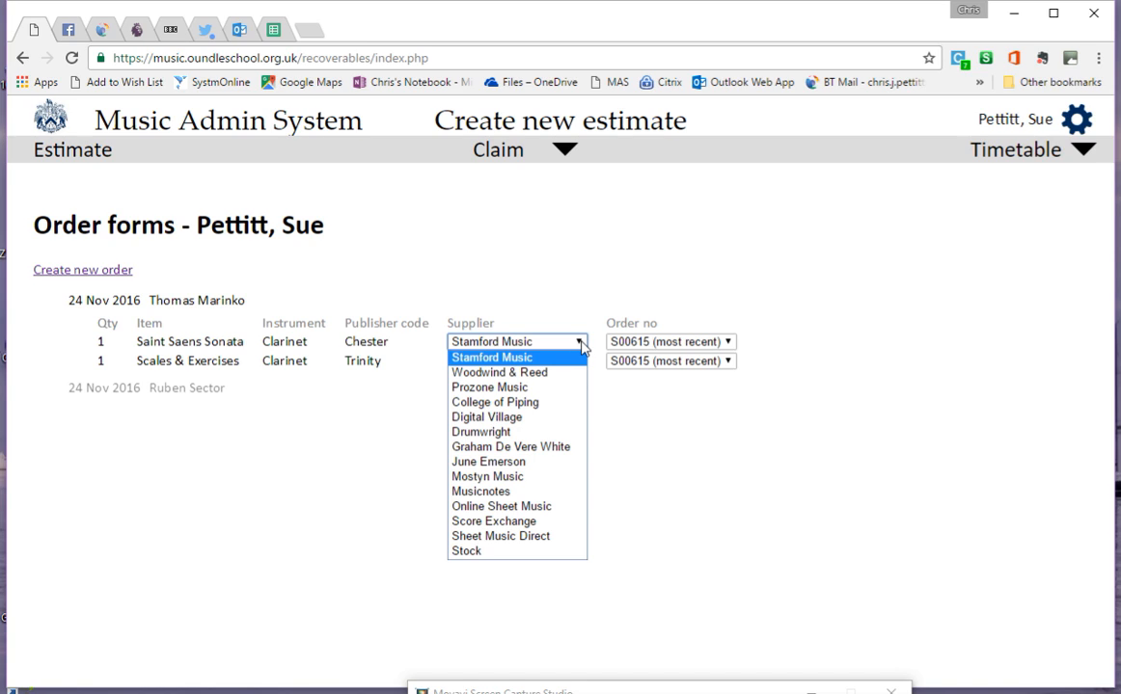
{"action": "left_click", "coordinate": [582, 344]}
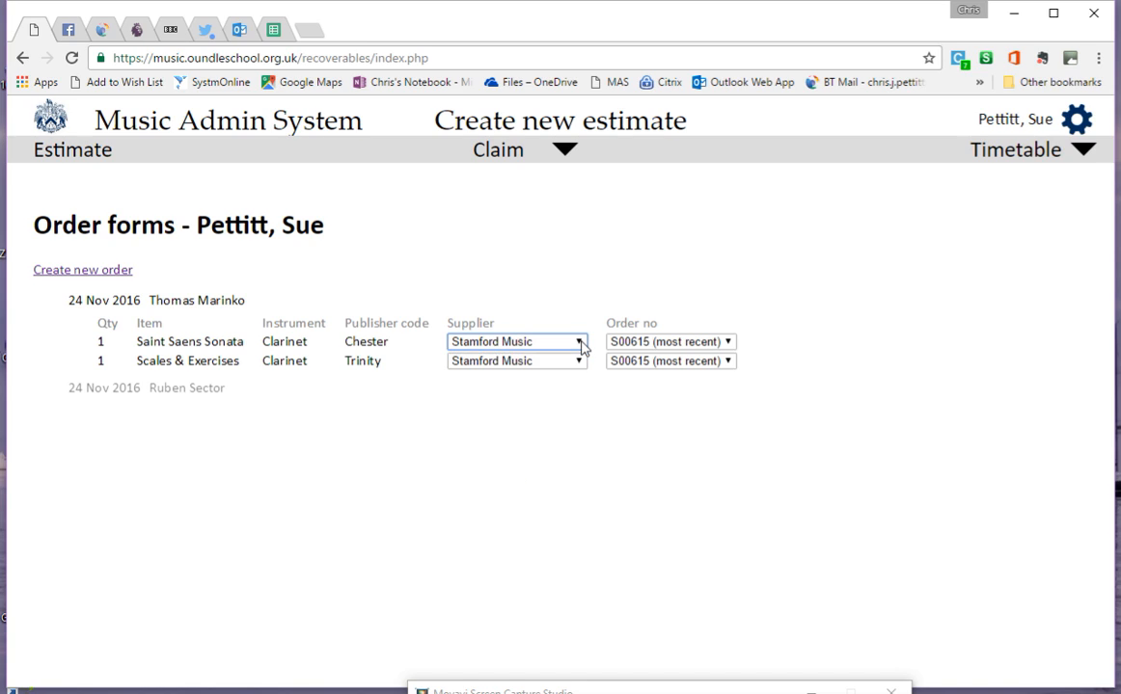
{"action": "left_click", "coordinate": [729, 344]}
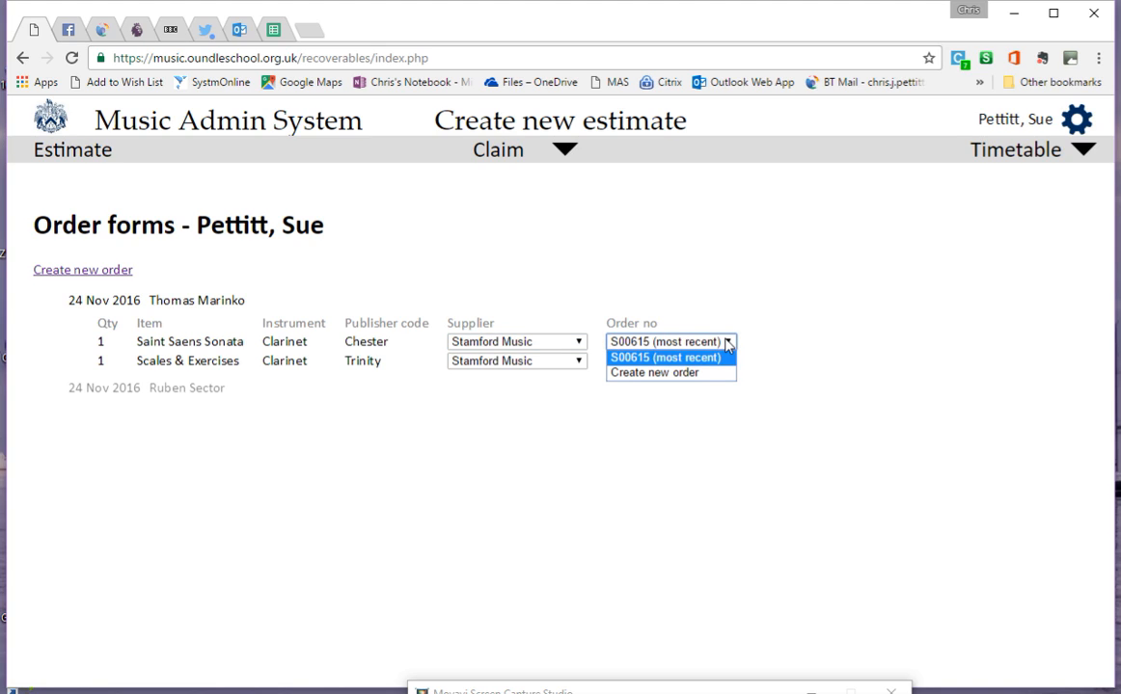
{"action": "left_click", "coordinate": [728, 344]}
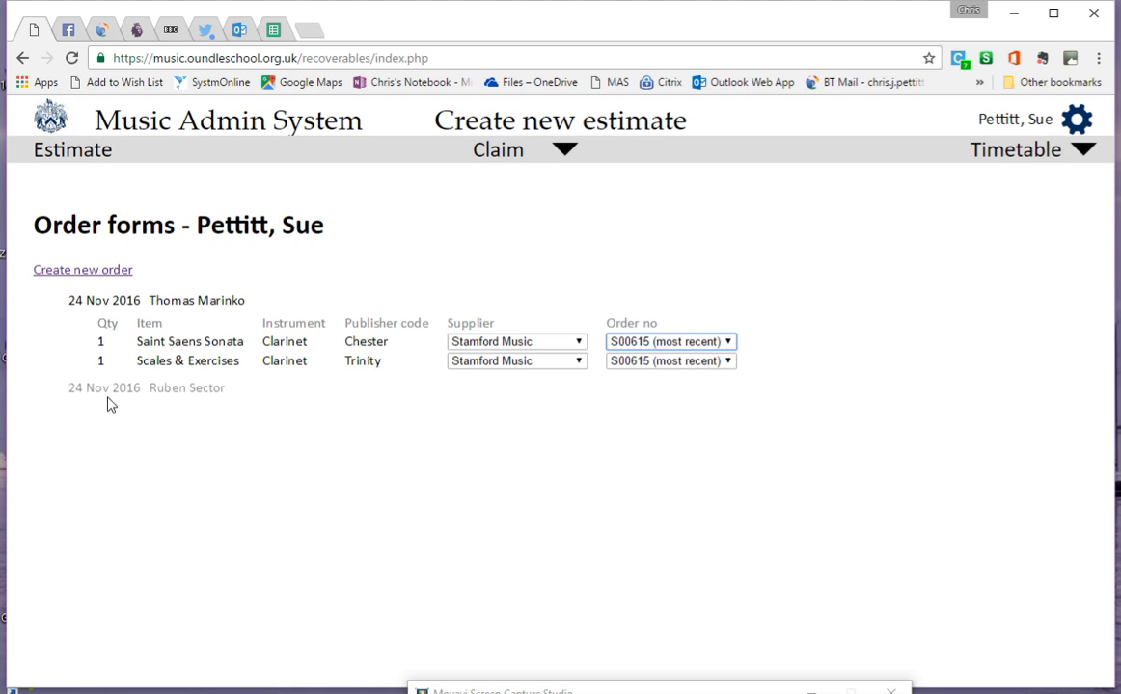
Step: Expand the older greyed-out order and view the supplier choices for its Grade 3 Pieces line
{"action": "left_click", "coordinate": [160, 396]}
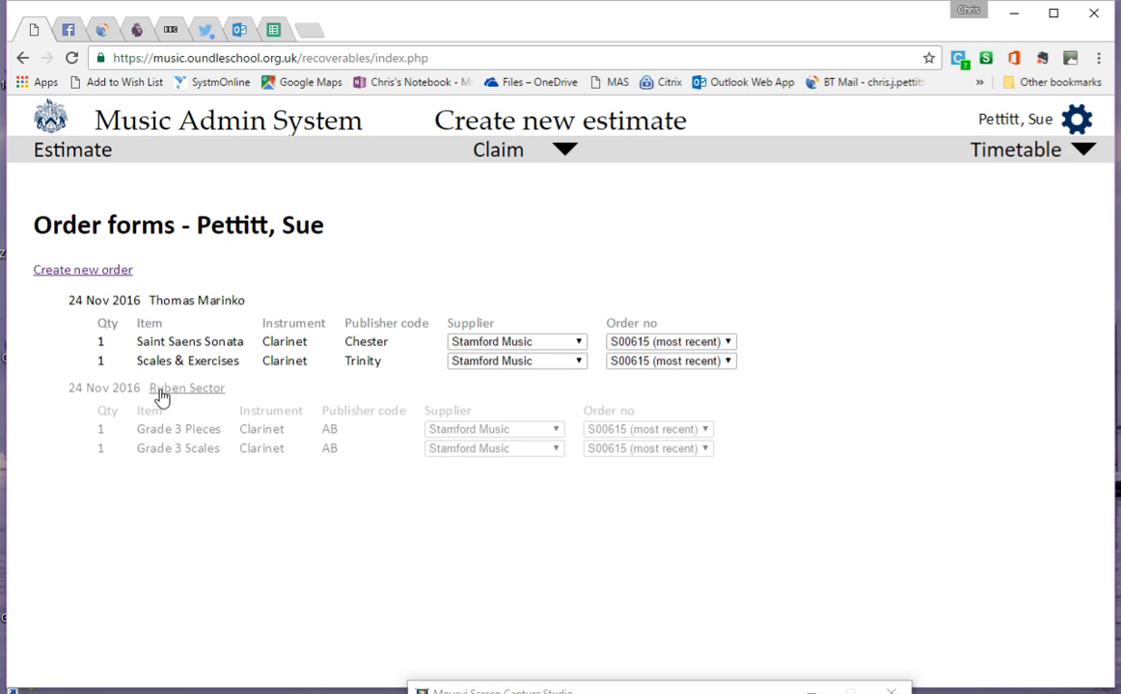
{"action": "left_click", "coordinate": [555, 430]}
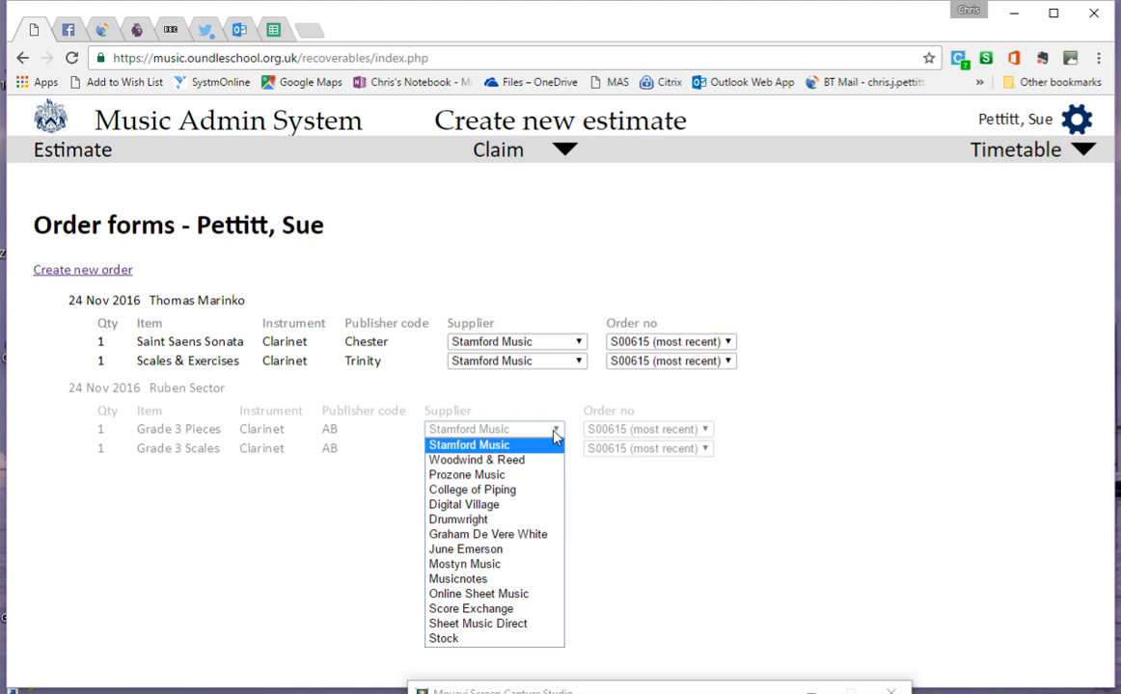
{"action": "left_click", "coordinate": [416, 482]}
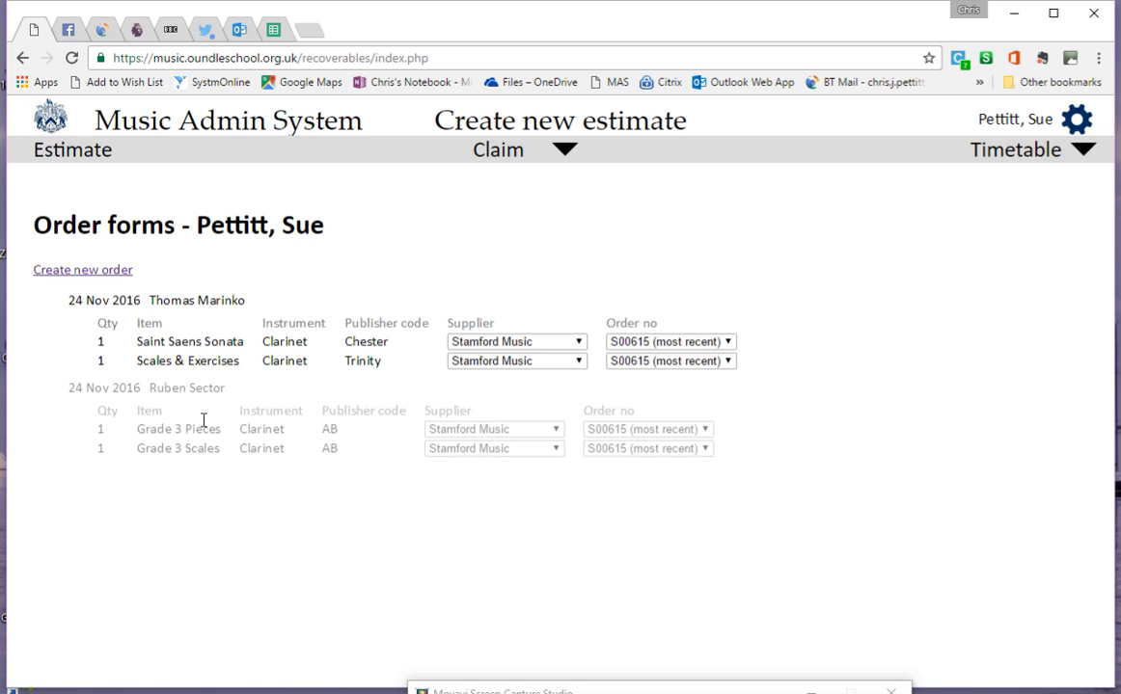